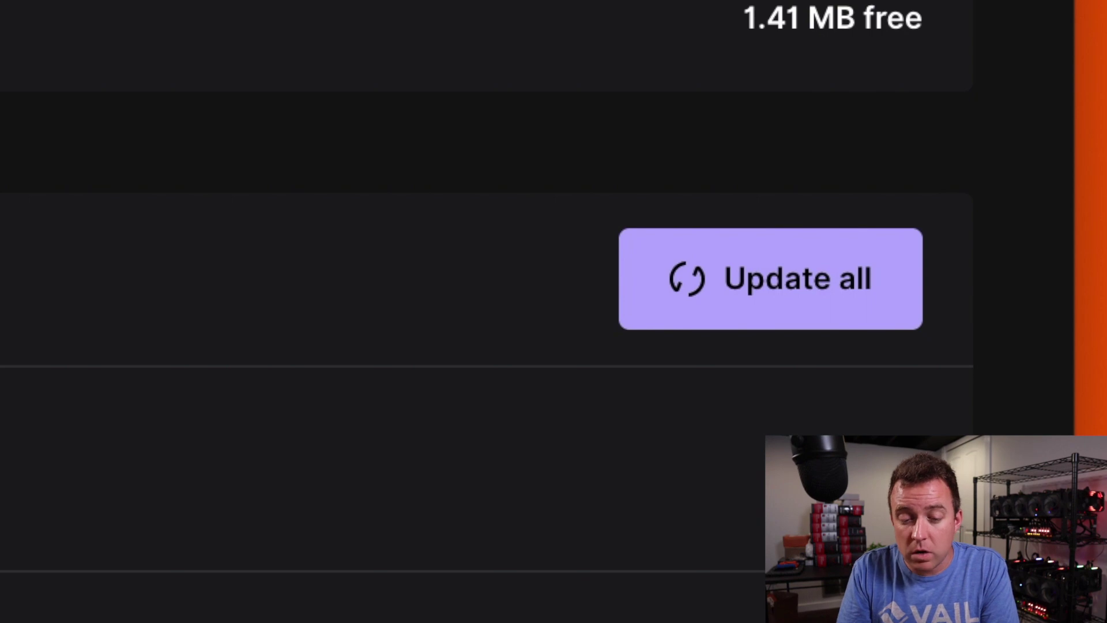
Update all the apps installed on the Ledger Nano X and inspect the device's storage bar.
{"action": "left_click", "coordinate": [685, 279]}
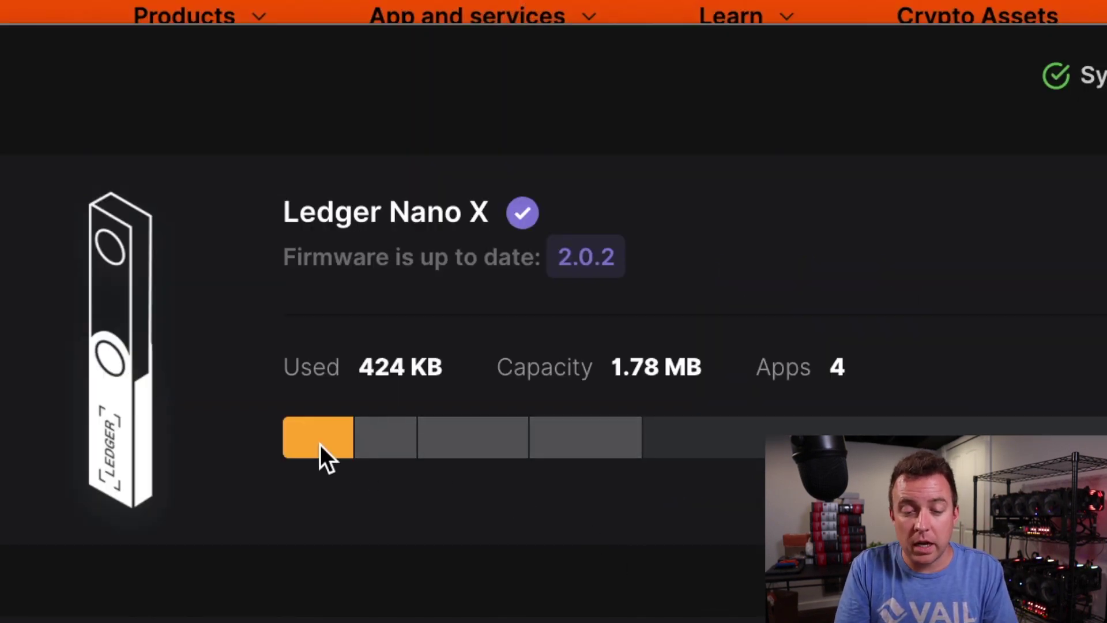
{"action": "mouse_move", "coordinate": [320, 446]}
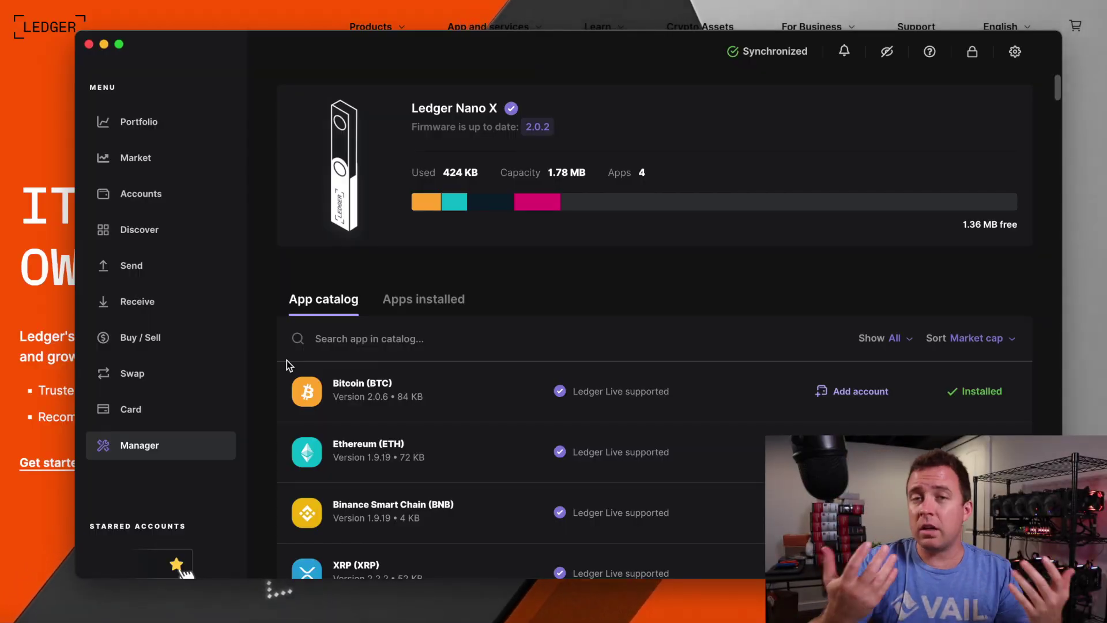
Search the app catalog for "sand" and clear the search.
{"action": "scroll", "coordinate": [288, 364], "scroll_direction": "down", "scroll_amount": 5}
{"action": "scroll", "coordinate": [288, 364], "scroll_direction": "up", "scroll_amount": 3}
{"action": "scroll", "coordinate": [285, 360], "scroll_direction": "up", "scroll_amount": 1}
{"action": "left_click", "coordinate": [359, 319]}
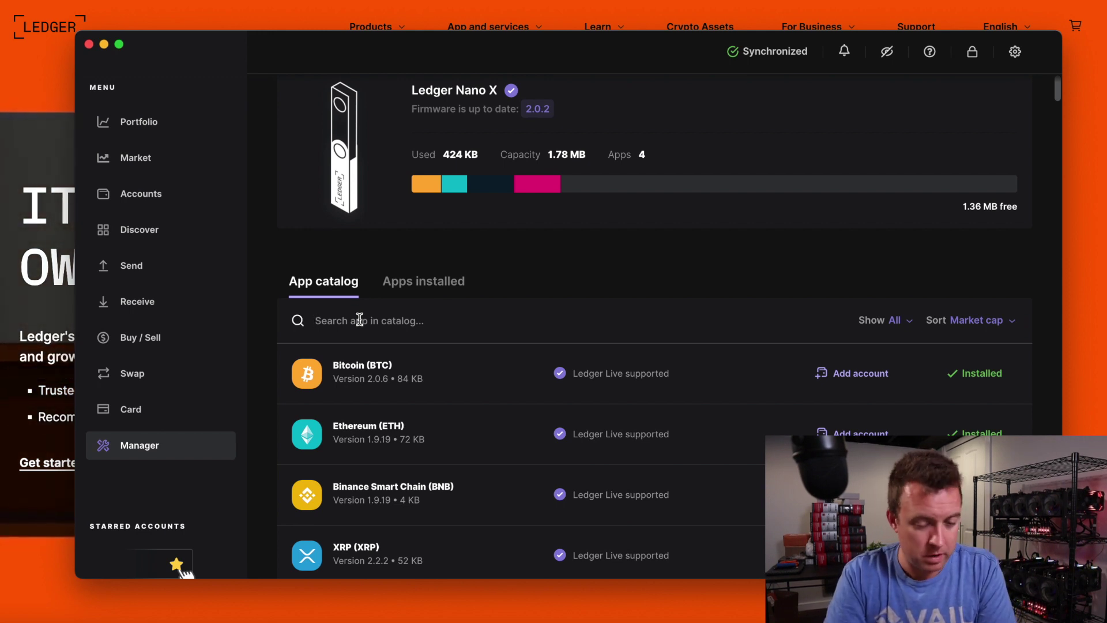
{"action": "type", "text": "sand"}
{"action": "key", "text": "BackSpace"}
{"action": "key", "text": "BackSpace"}
{"action": "key", "text": "BackSpace"}
{"action": "key", "text": "BackSpace"}
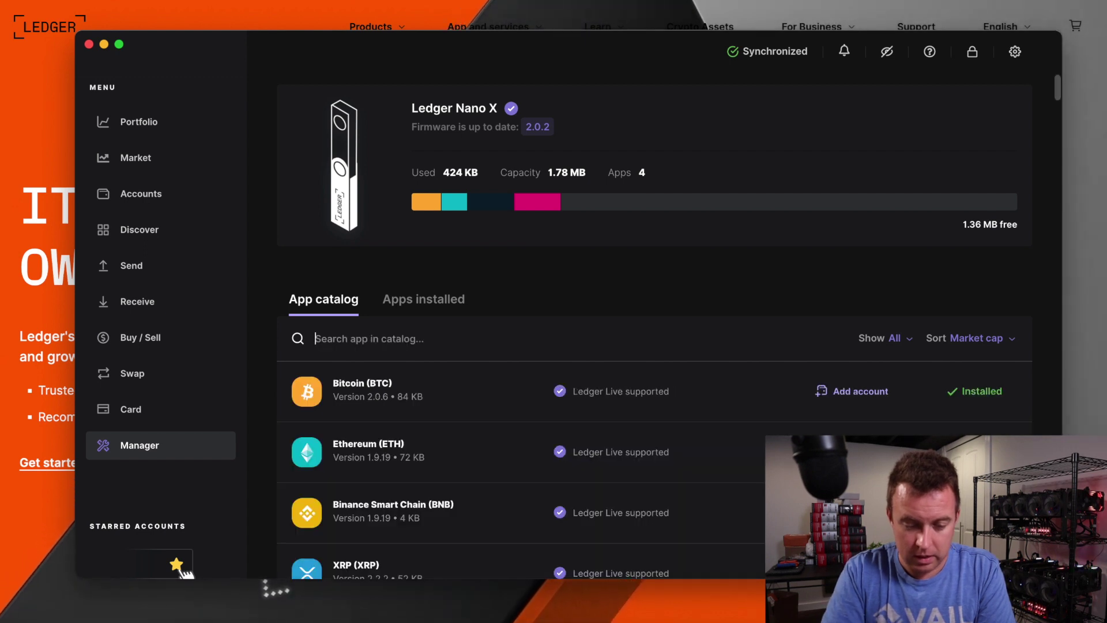
Search the app catalog for "rp" and clear the search.
{"action": "type", "text": "rp"}
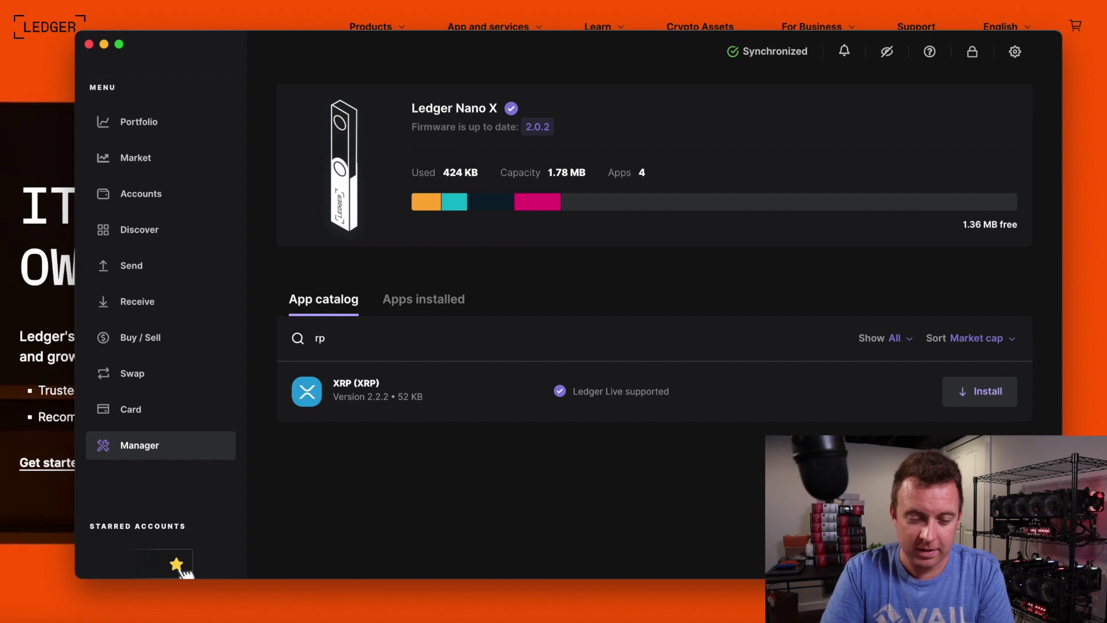
{"action": "key", "text": "BackSpace"}
{"action": "key", "text": "BackSpace"}
Install the Polygon (MATIC) app from the catalog and check its share of the device's storage bar.
{"action": "scroll", "coordinate": [288, 380], "scroll_direction": "down", "scroll_amount": 6}
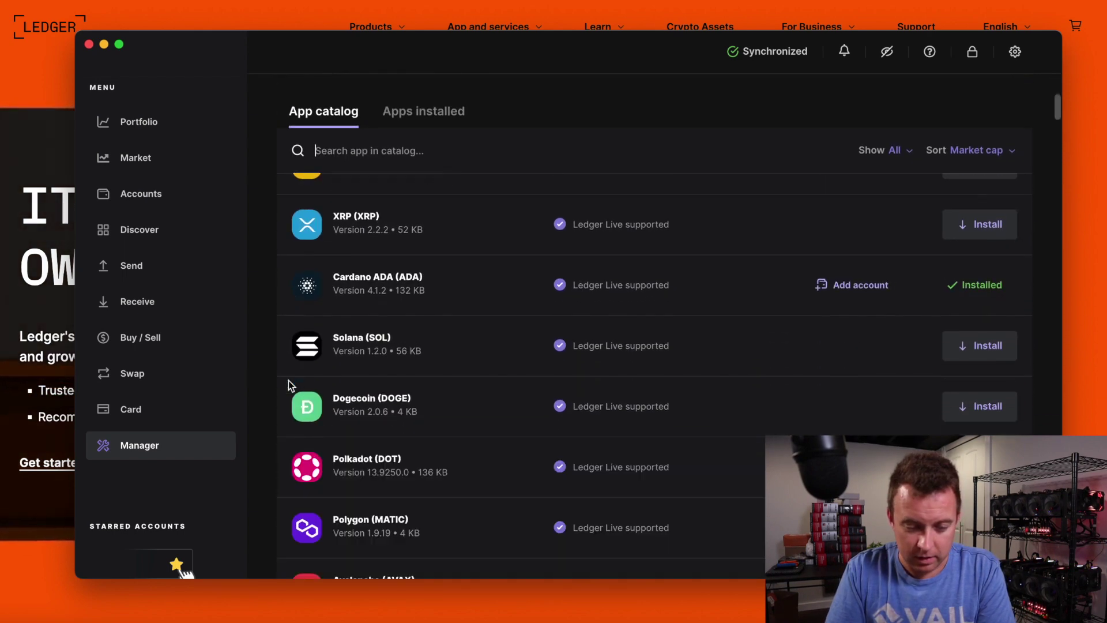
{"action": "scroll", "coordinate": [288, 381], "scroll_direction": "down", "scroll_amount": 2}
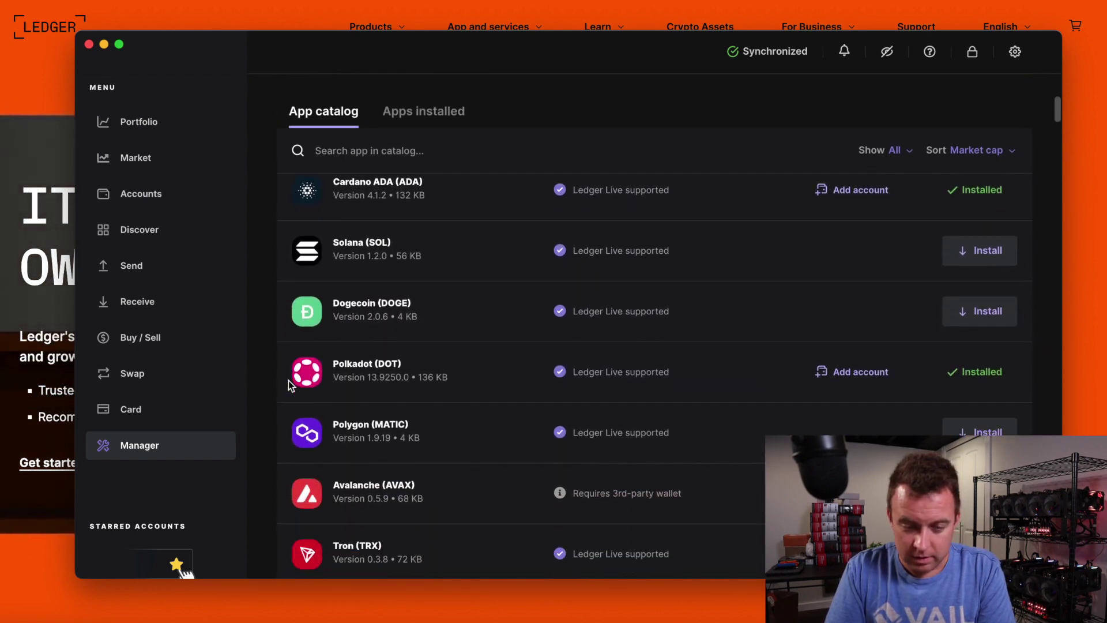
{"action": "scroll", "coordinate": [490, 309], "scroll_direction": "down", "scroll_amount": 3}
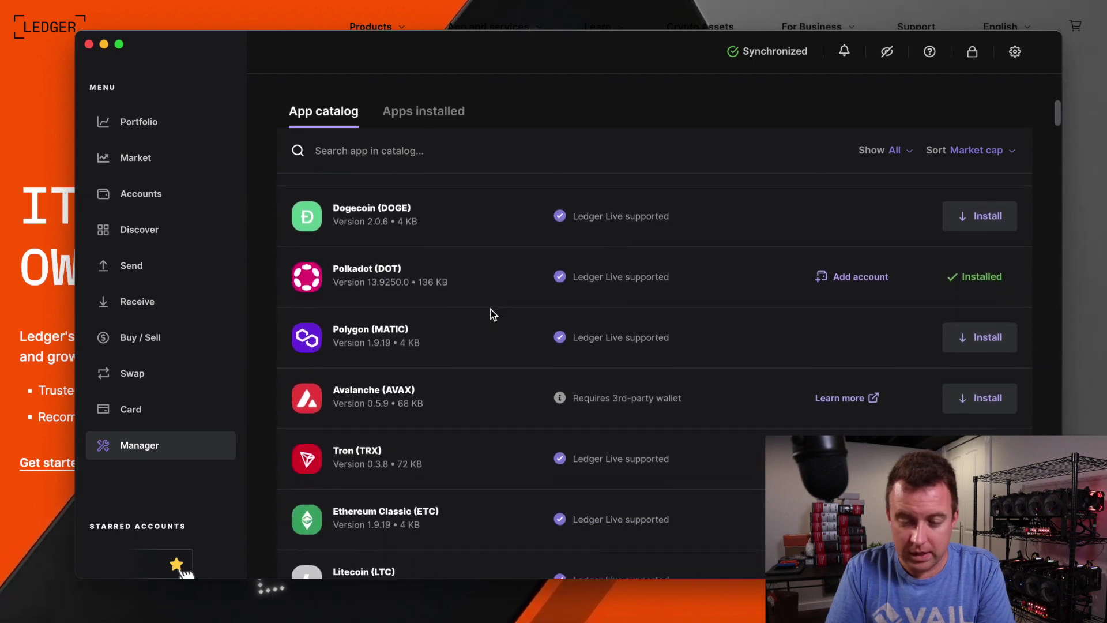
{"action": "left_click", "coordinate": [971, 337]}
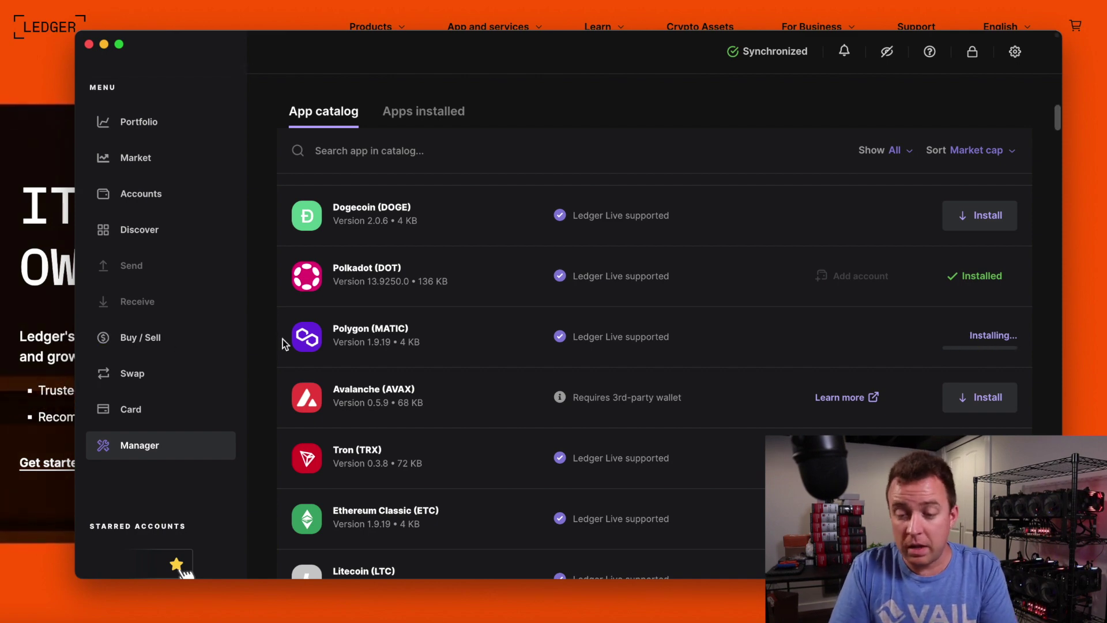
{"action": "scroll", "coordinate": [282, 339], "scroll_direction": "up", "scroll_amount": 10}
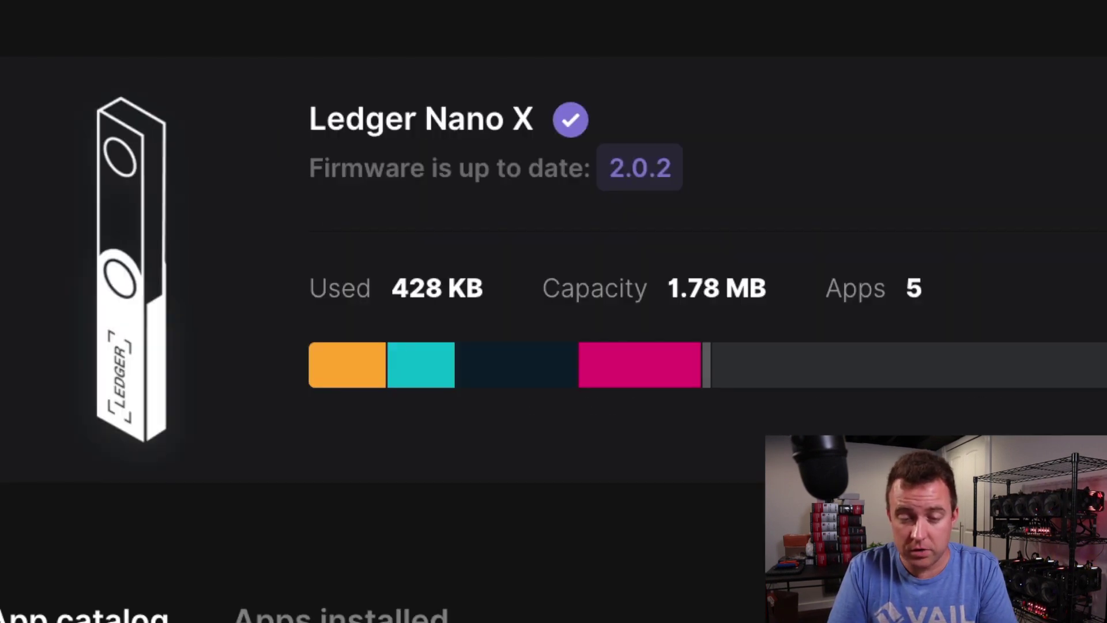
{"action": "mouse_move", "coordinate": [710, 381]}
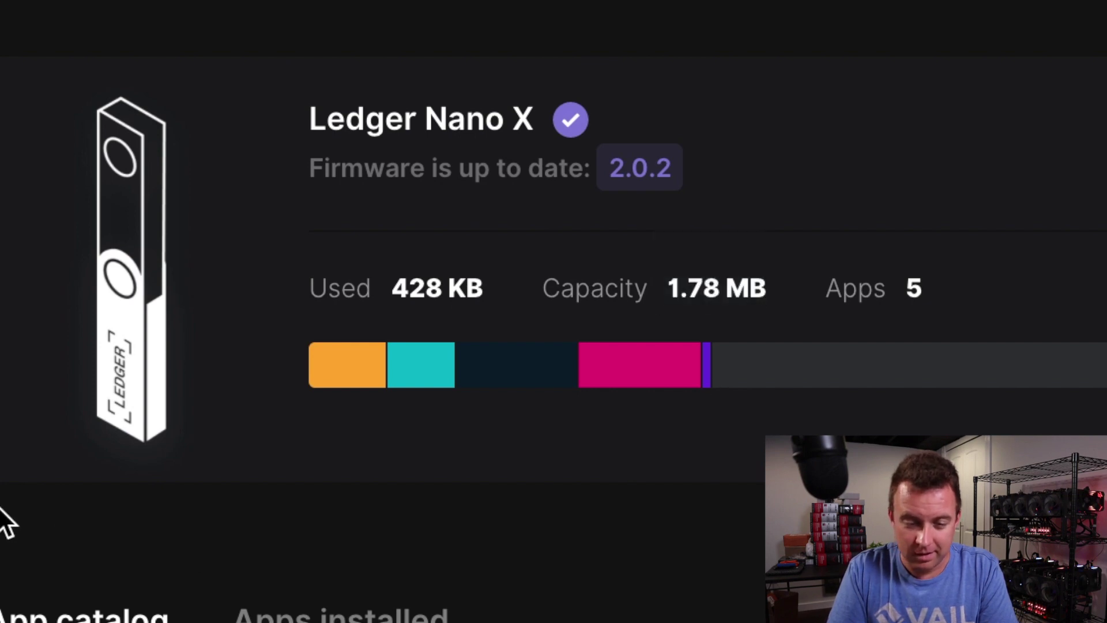
{"action": "mouse_move", "coordinate": [525, 372]}
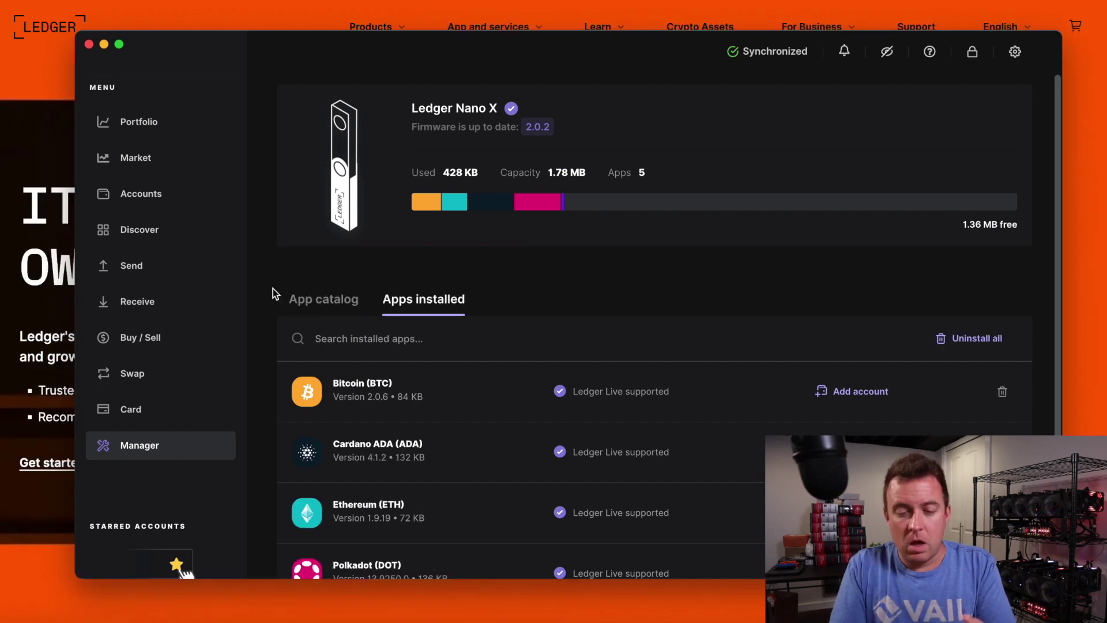
Review the list of apps installed on the device and return to the app catalog.
{"action": "scroll", "coordinate": [272, 288], "scroll_direction": "down", "scroll_amount": 3}
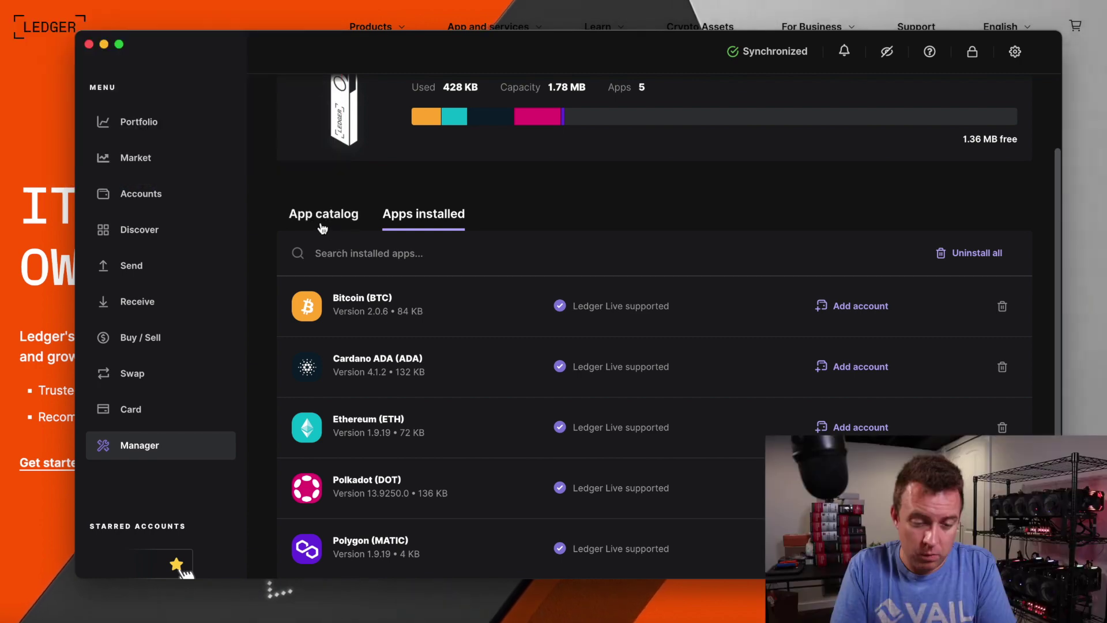
{"action": "left_click", "coordinate": [321, 226]}
{"action": "scroll", "coordinate": [261, 220], "scroll_direction": "up", "scroll_amount": 2}
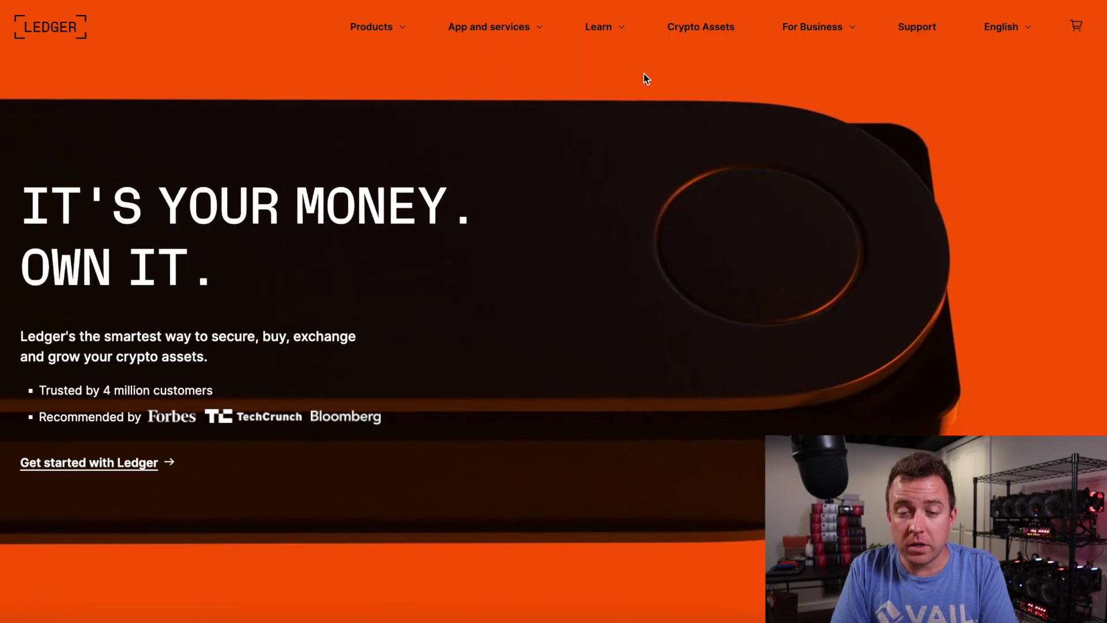
Open the Crypto Assets page on the Ledger website and go to its asset search.
{"action": "left_click", "coordinate": [697, 29]}
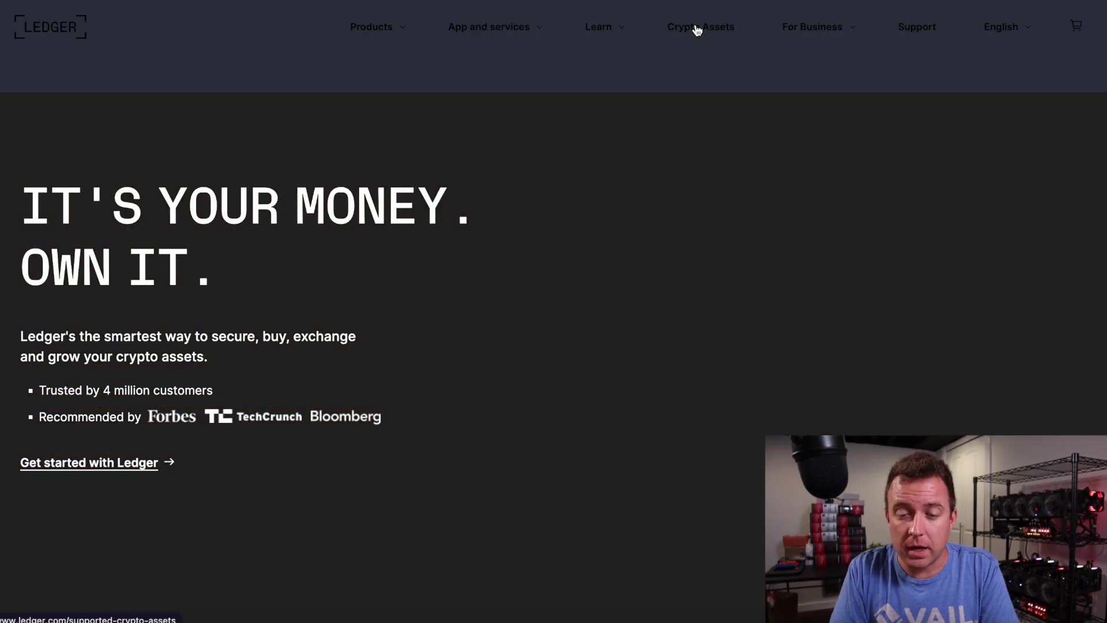
{"action": "scroll", "coordinate": [233, 395], "scroll_direction": "down", "scroll_amount": 2}
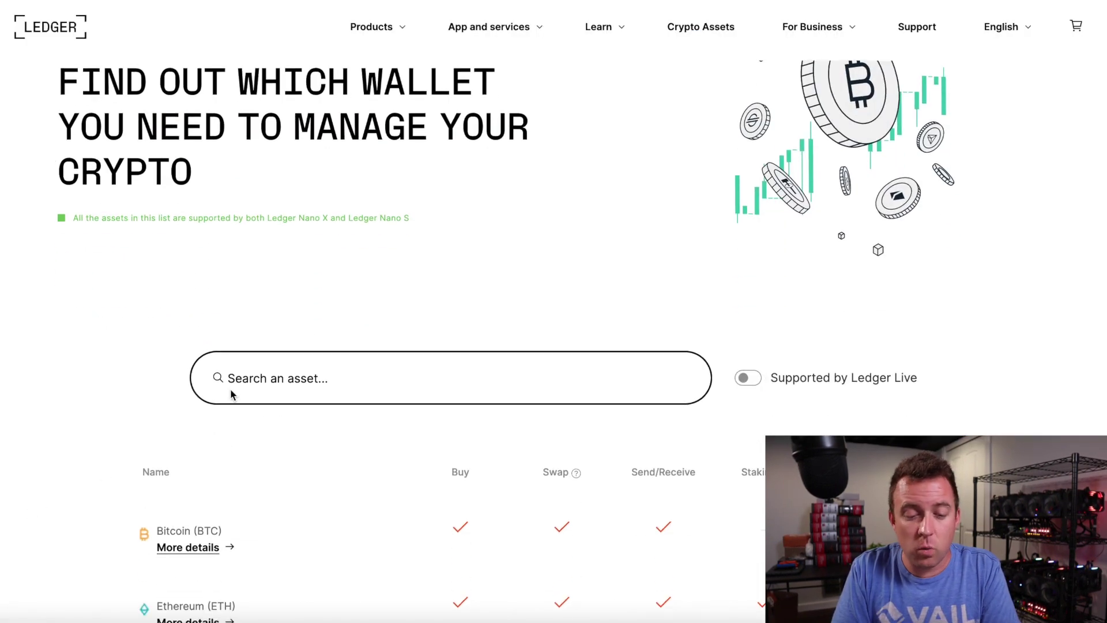
{"action": "scroll", "coordinate": [77, 370], "scroll_direction": "down", "scroll_amount": 1}
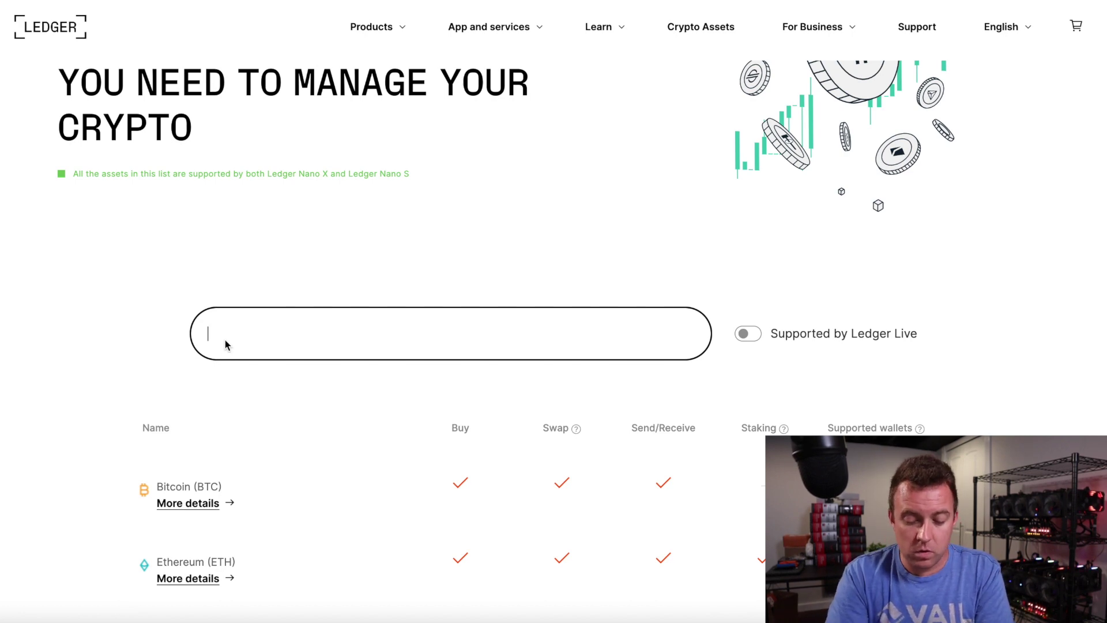
Search the supported assets for EOS and check the wallets listed for it.
{"action": "type", "text": "EOS"}
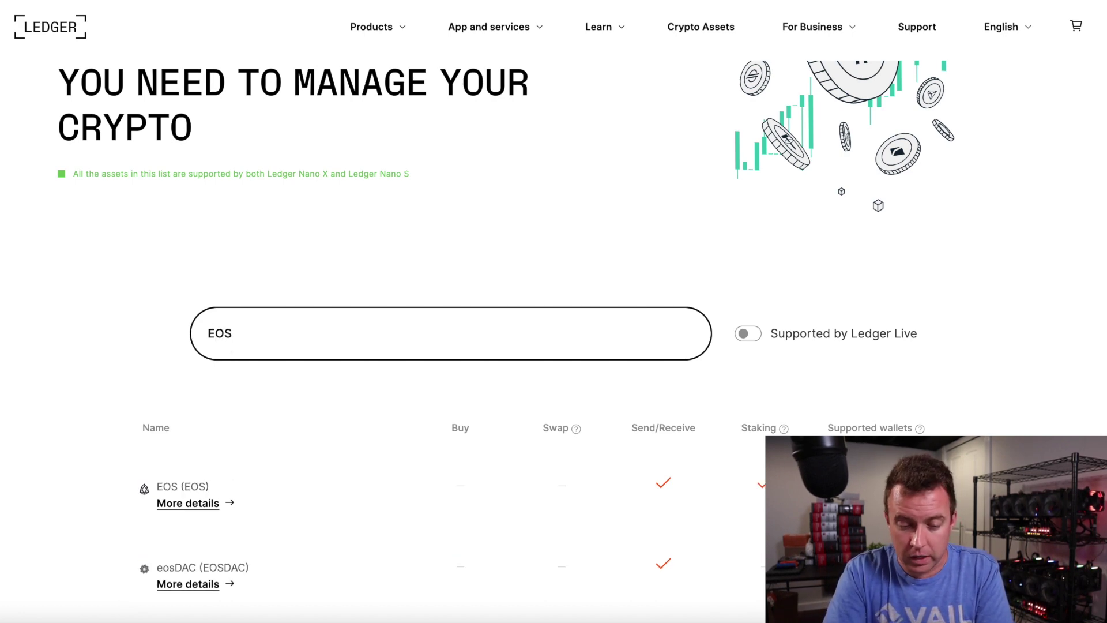
{"action": "scroll", "coordinate": [65, 363], "scroll_direction": "down", "scroll_amount": 3}
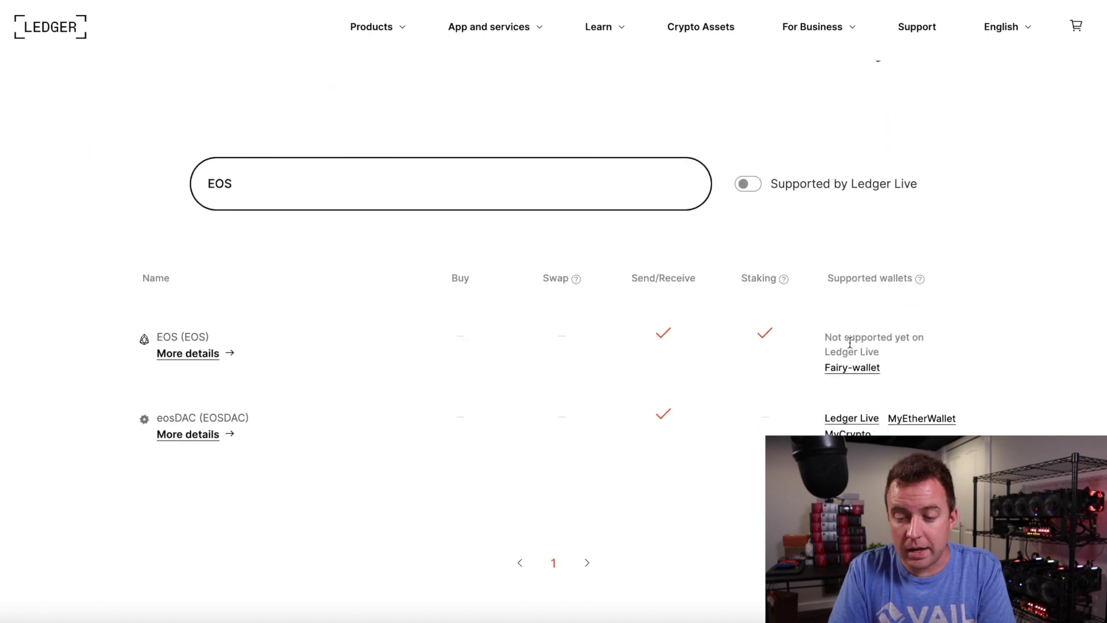
{"action": "left_click_drag", "start_coordinate": [833, 338], "coordinate": [897, 361]}
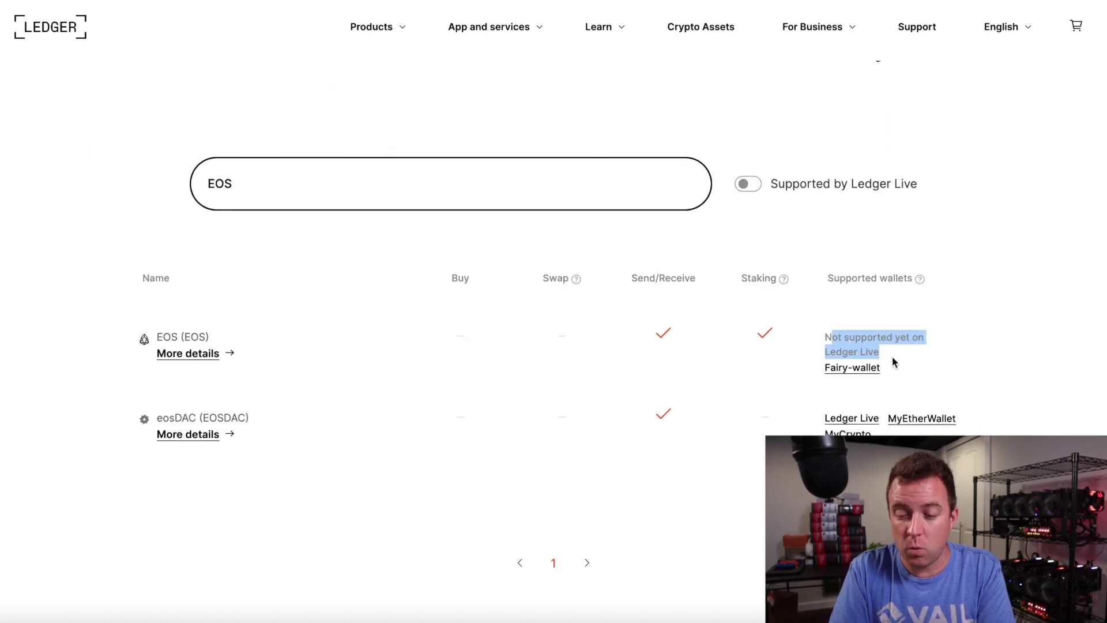
{"action": "left_click", "coordinate": [897, 357]}
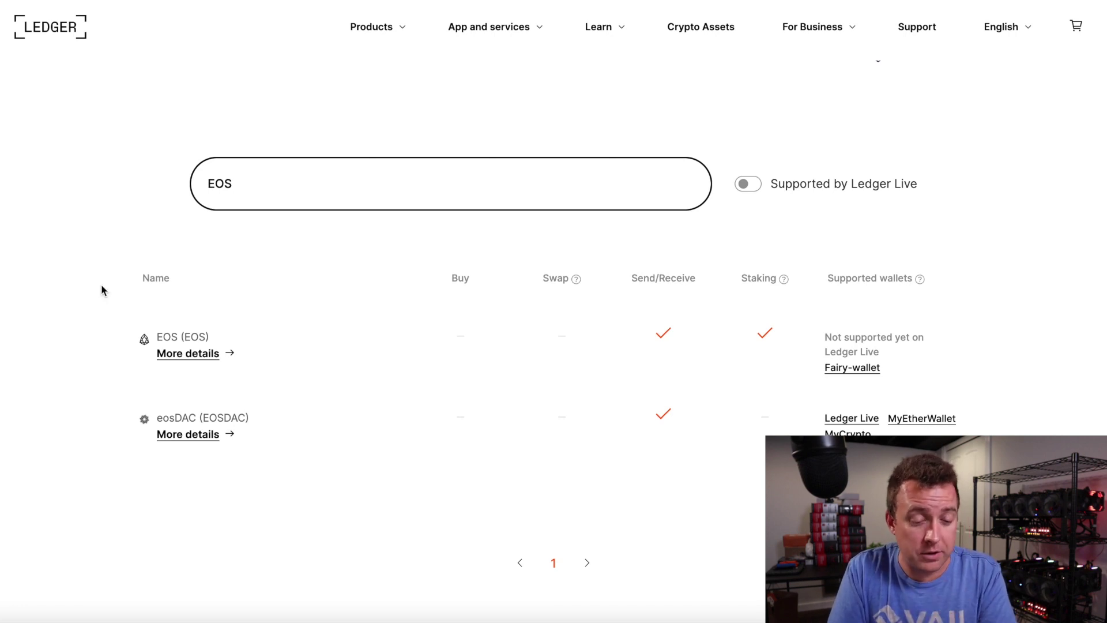
Replace the asset search with "ada" to look up Cardano.
{"action": "scroll", "coordinate": [105, 283], "scroll_direction": "up", "scroll_amount": 1}
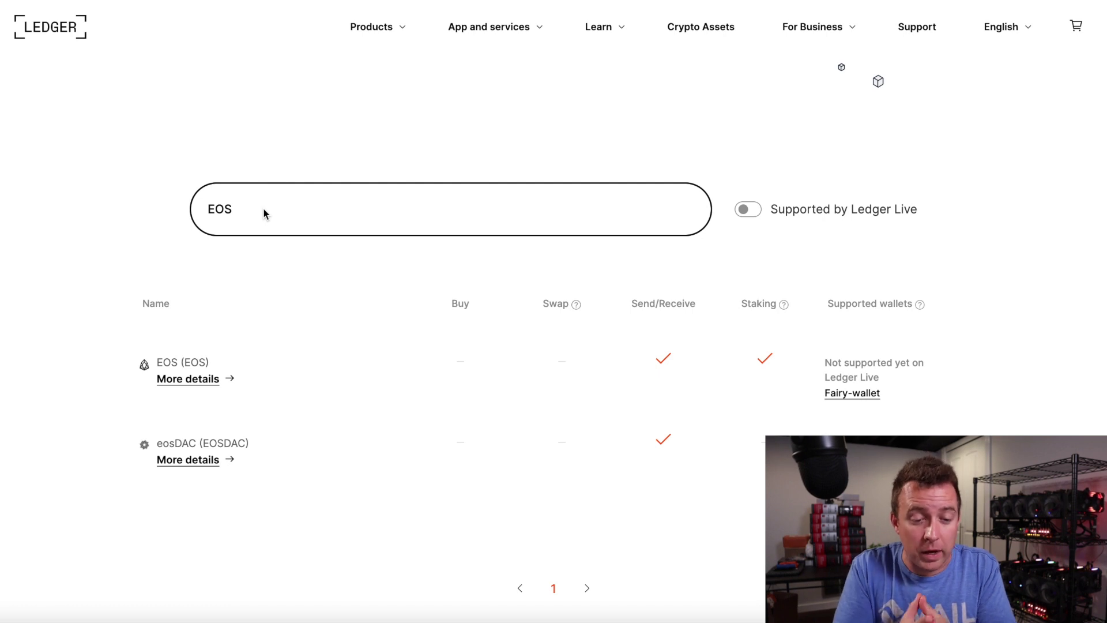
{"action": "key", "text": "ctrl+a"}
{"action": "type", "text": "ada"}
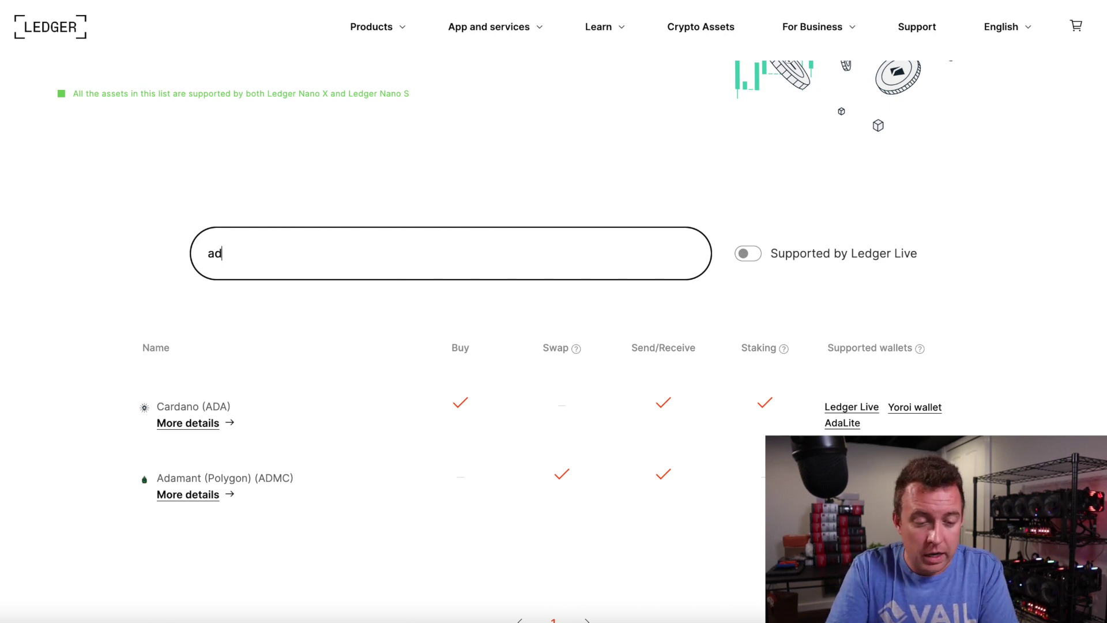
Search the supported assets for "eth" and examine the supported wallets of the matching assets.
{"action": "key", "text": "BackSpace"}
{"action": "key", "text": "BackSpace"}
{"action": "type", "text": "eth"}
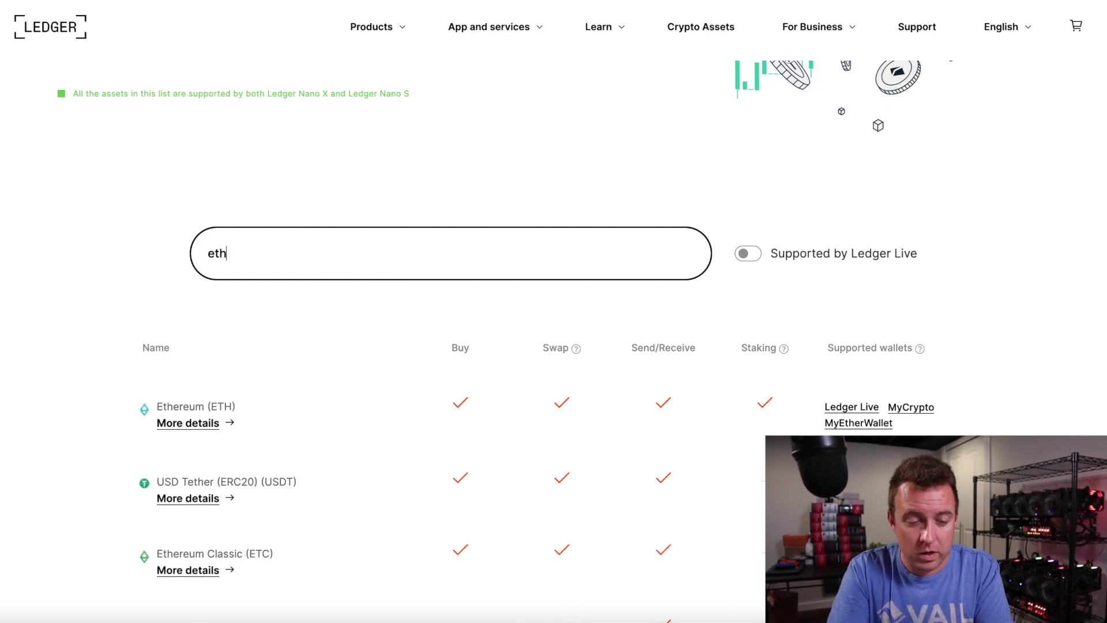
{"action": "scroll", "coordinate": [80, 298], "scroll_direction": "down", "scroll_amount": 2}
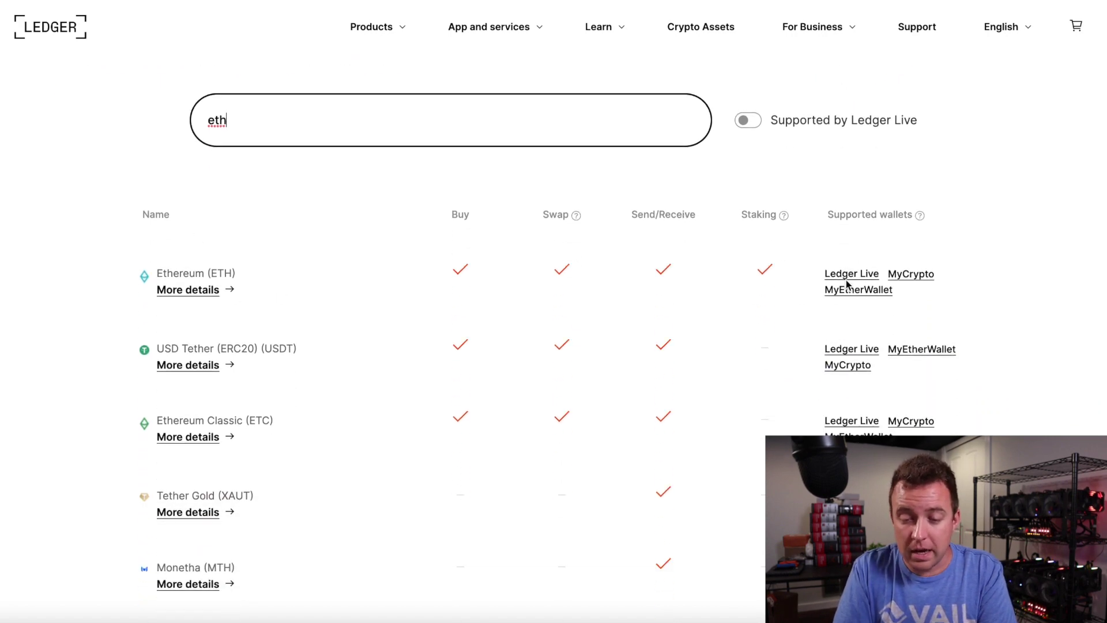
{"action": "scroll", "coordinate": [89, 352], "scroll_direction": "down", "scroll_amount": 3}
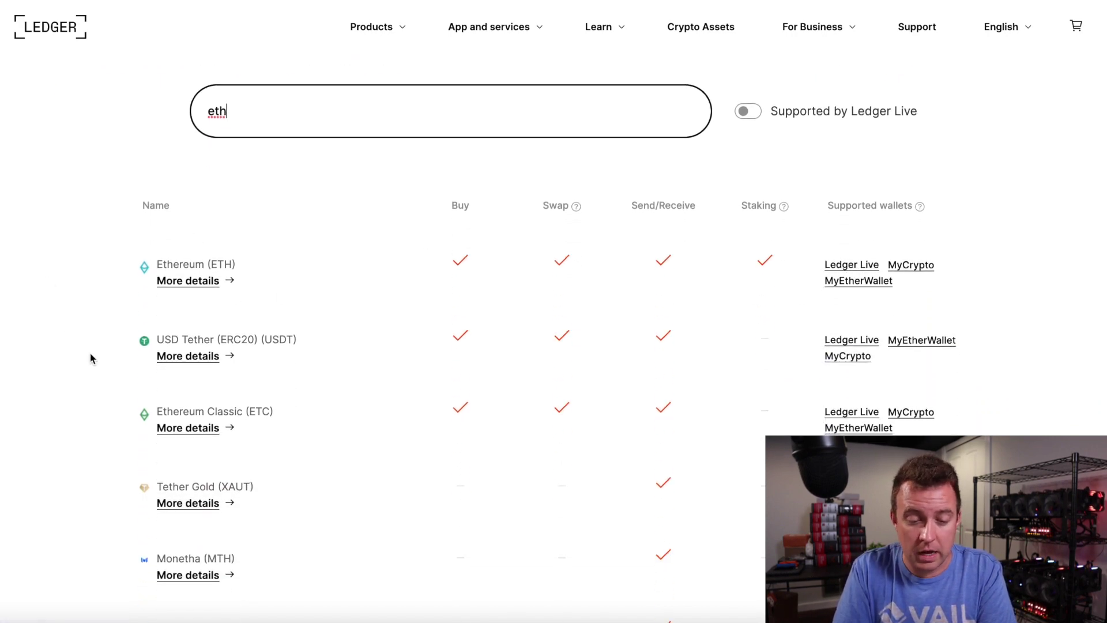